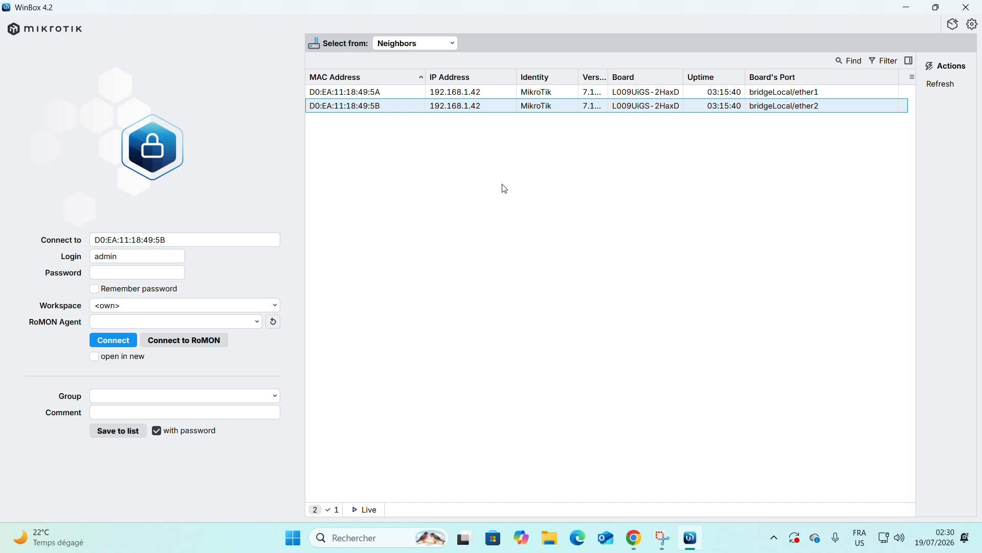
Examine the discovered neighbor entries on ether1 and ether2 and check the computer's network connection status.
left_click(796, 108)
left_click(394, 46)
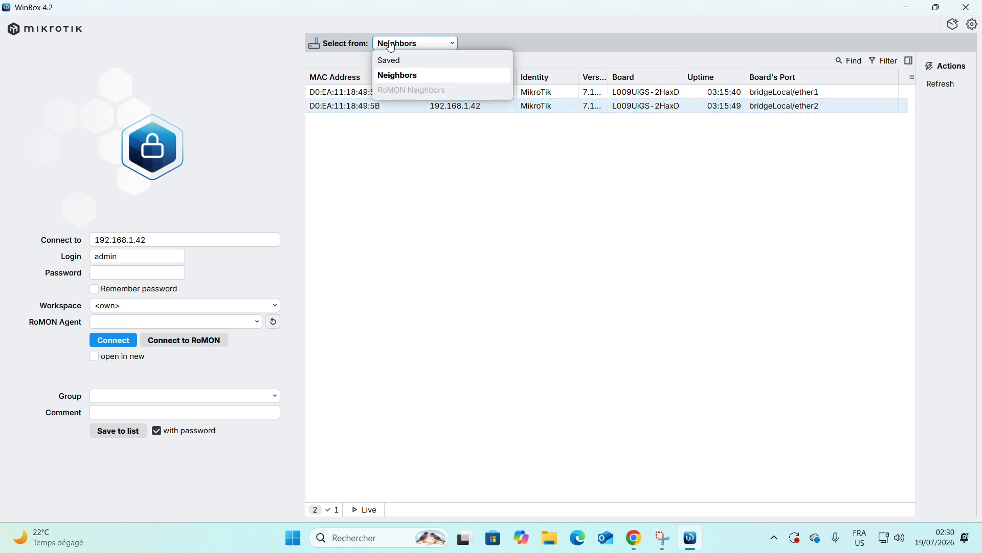
left_click(498, 236)
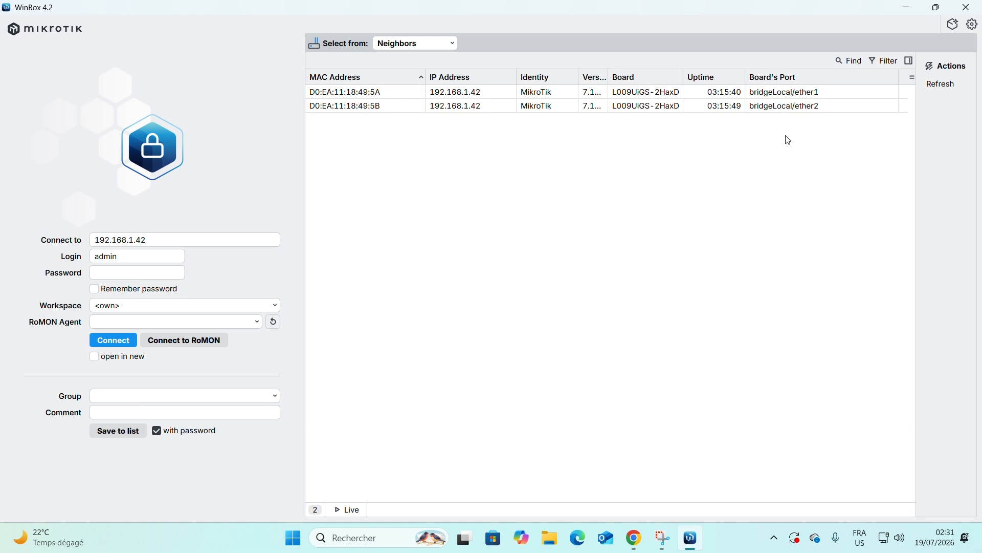
left_click(808, 109)
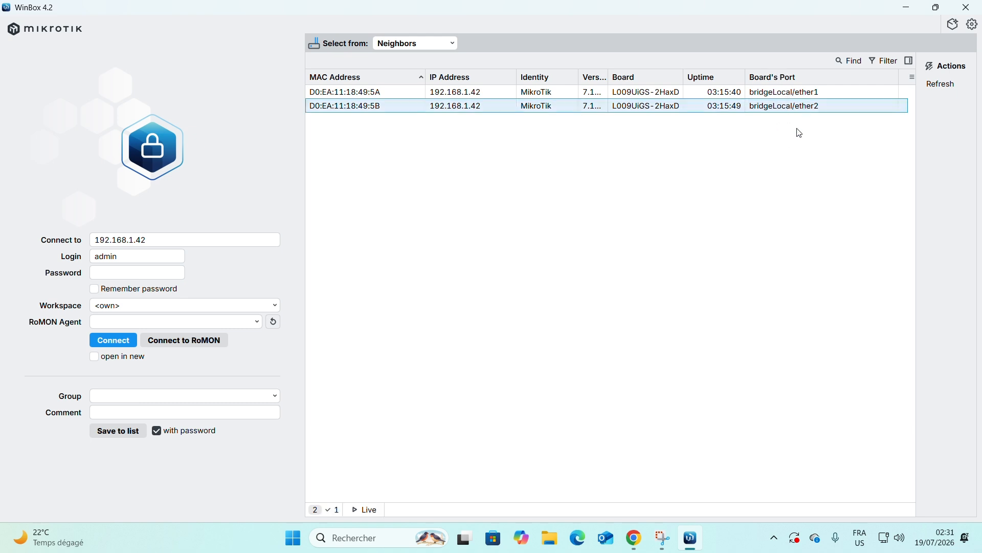
left_click(859, 92)
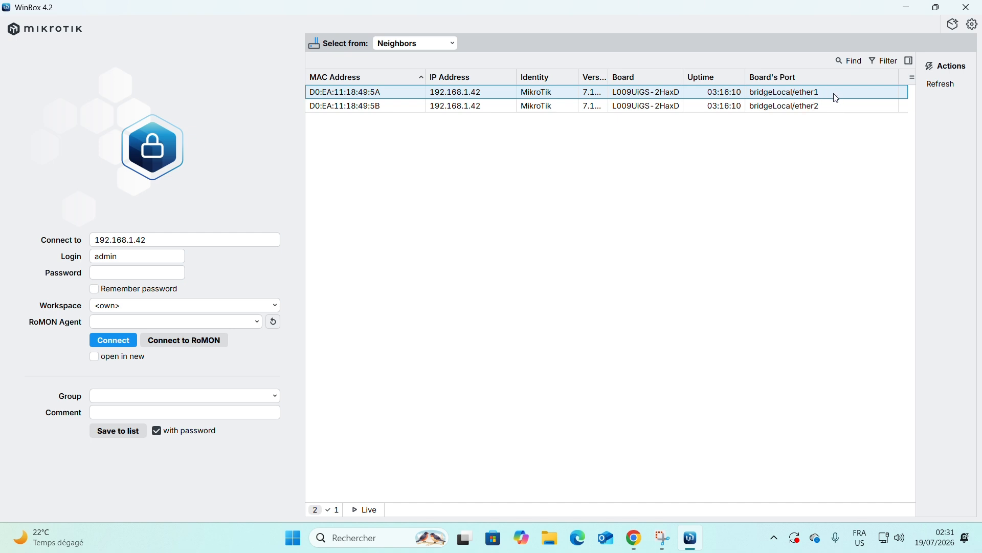
left_click(896, 548)
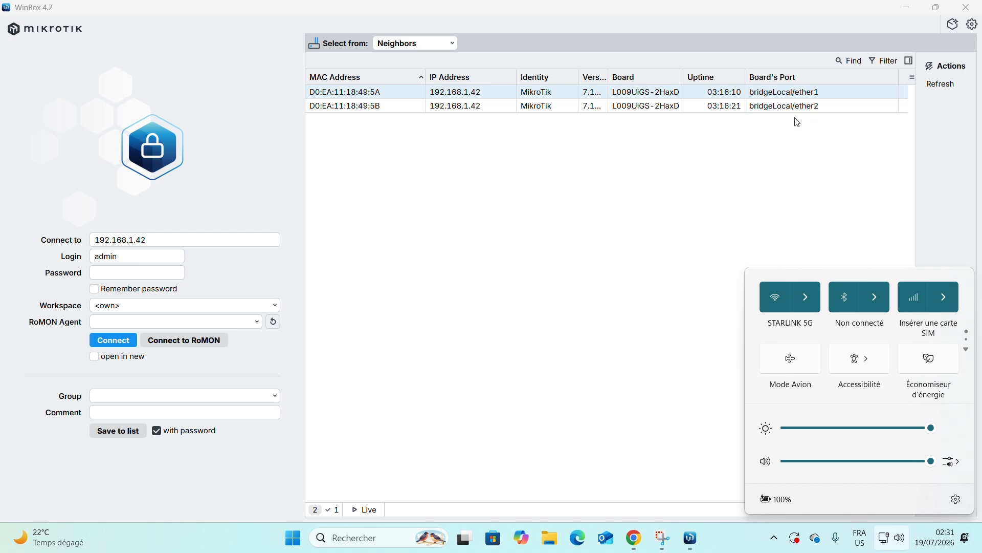
Connect to the ether2 neighbor by its MAC address, logging in as admin with the router's password.
left_click(818, 108)
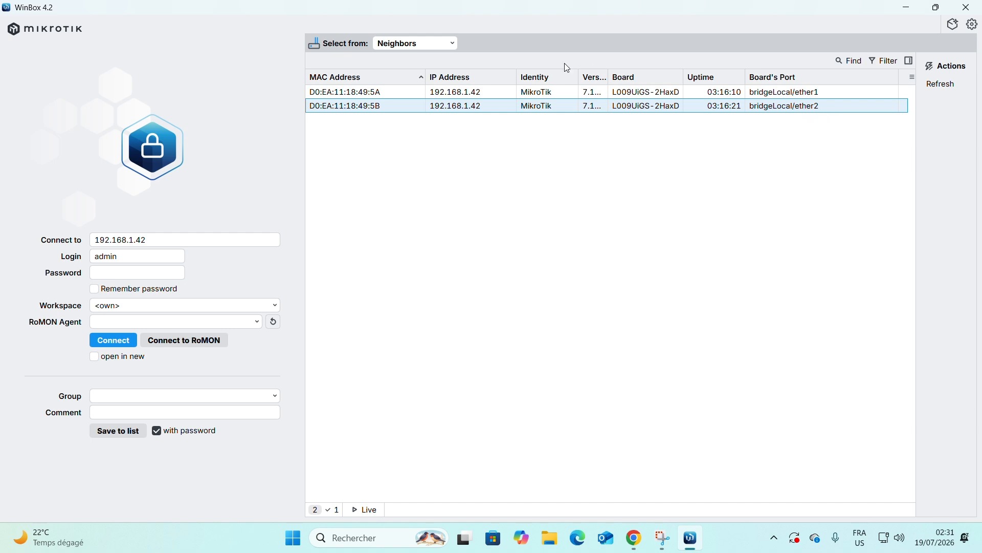
double_click(343, 107)
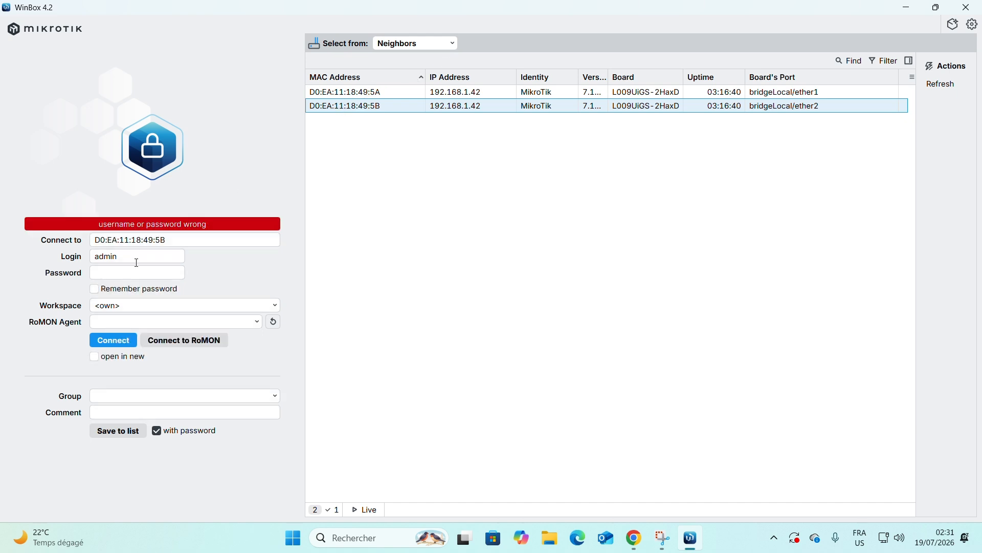
left_click_drag(97, 239, 168, 240)
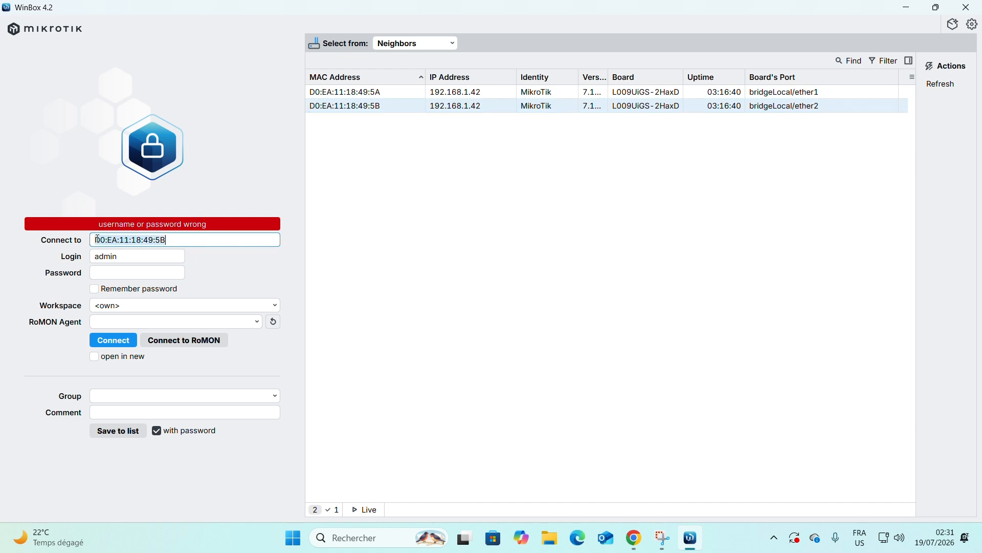
left_click(134, 261)
left_click(118, 272)
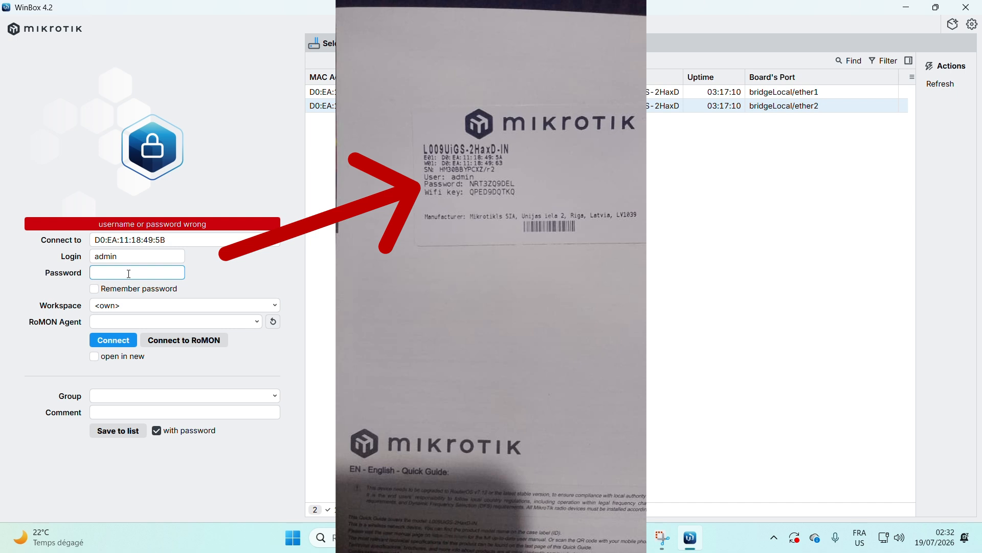
type("N")
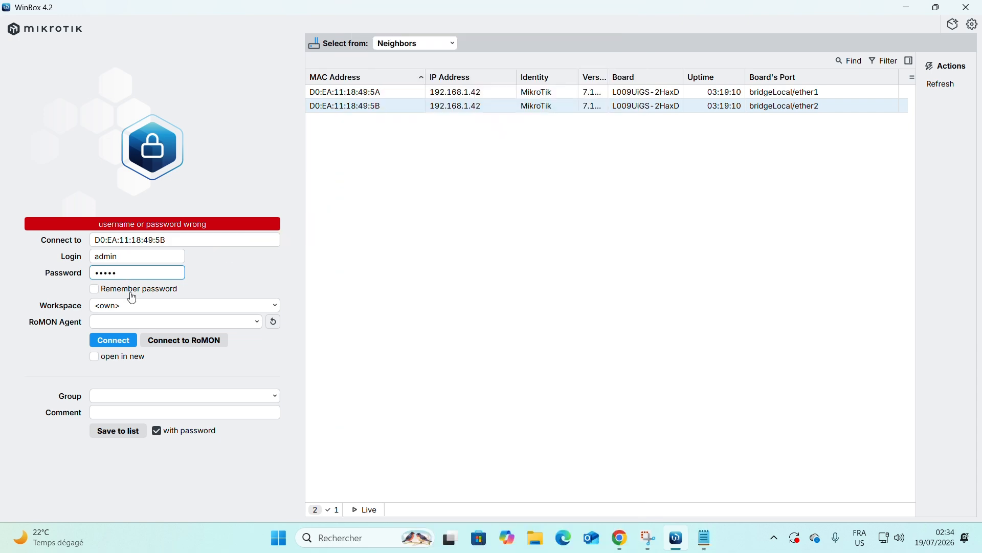
left_click(107, 341)
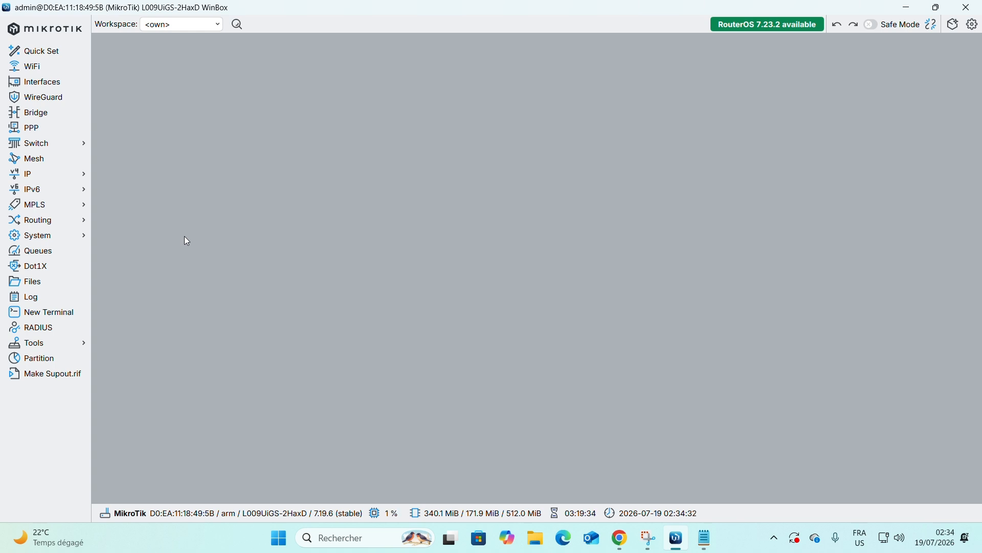
Check the router's architecture and RouterOS version in the status information and system resources, closing the details when finished.
double_click(224, 513)
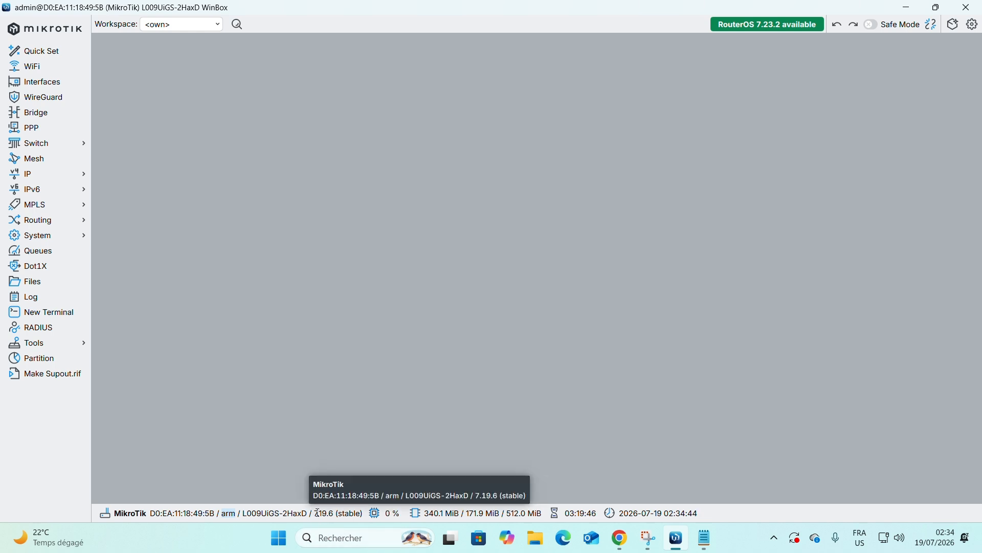
left_click_drag(313, 513, 364, 515)
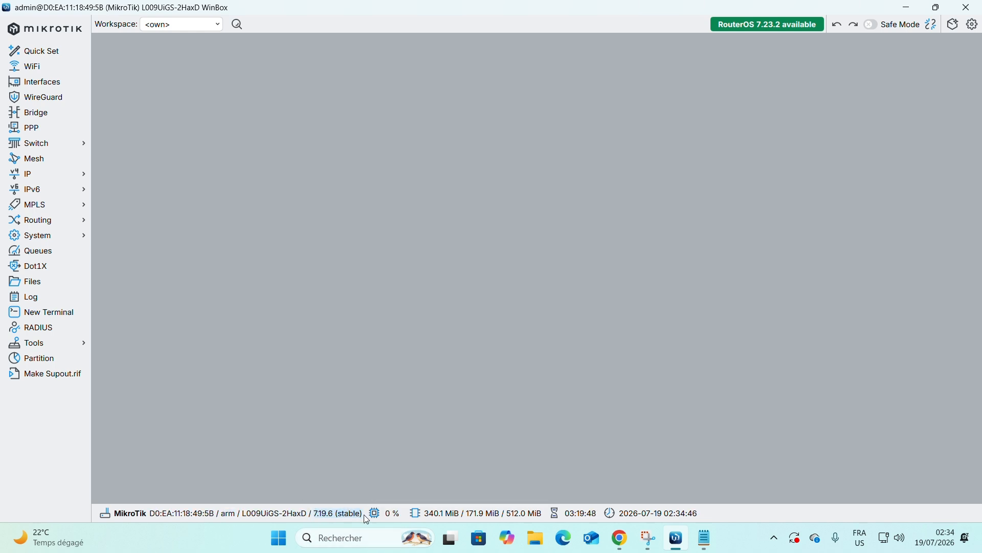
left_click(317, 509)
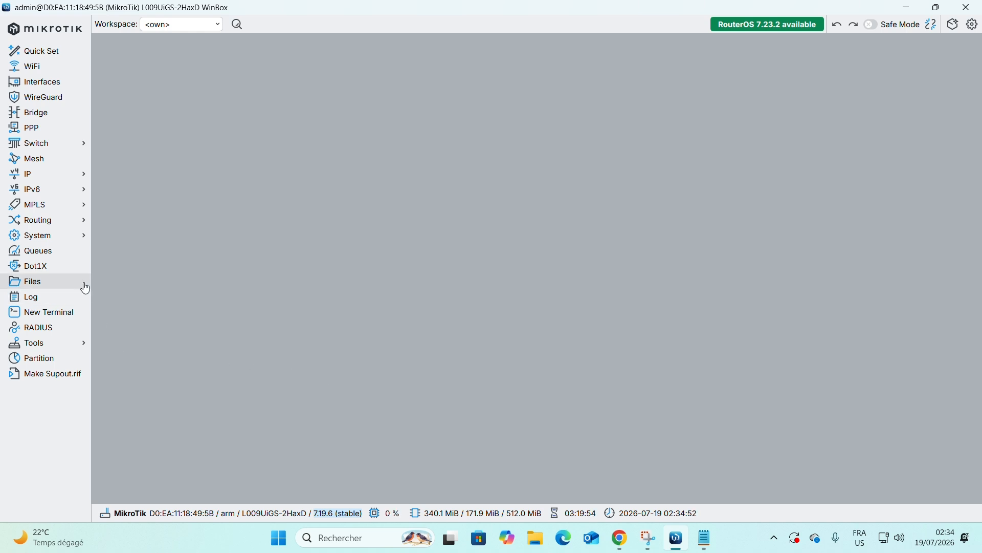
left_click(64, 244)
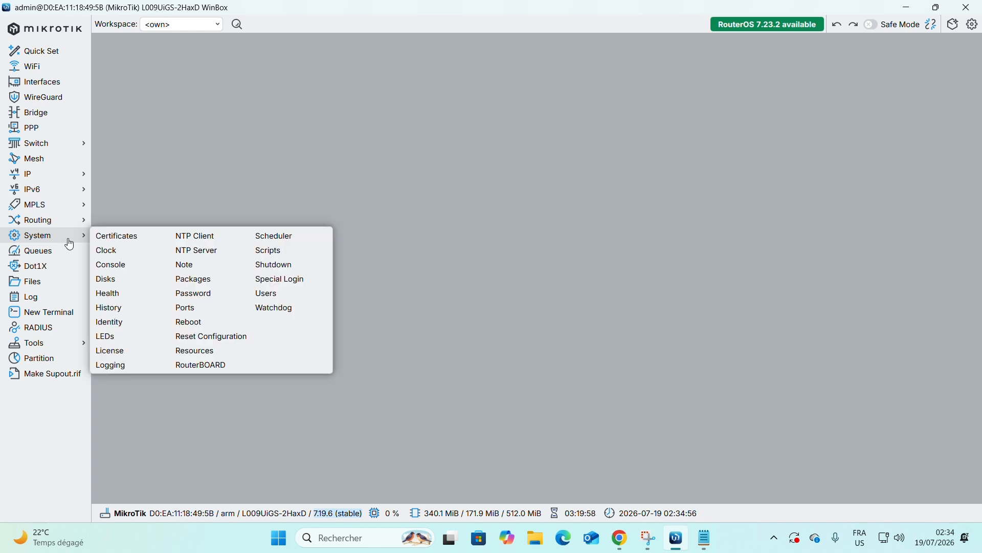
left_click(207, 352)
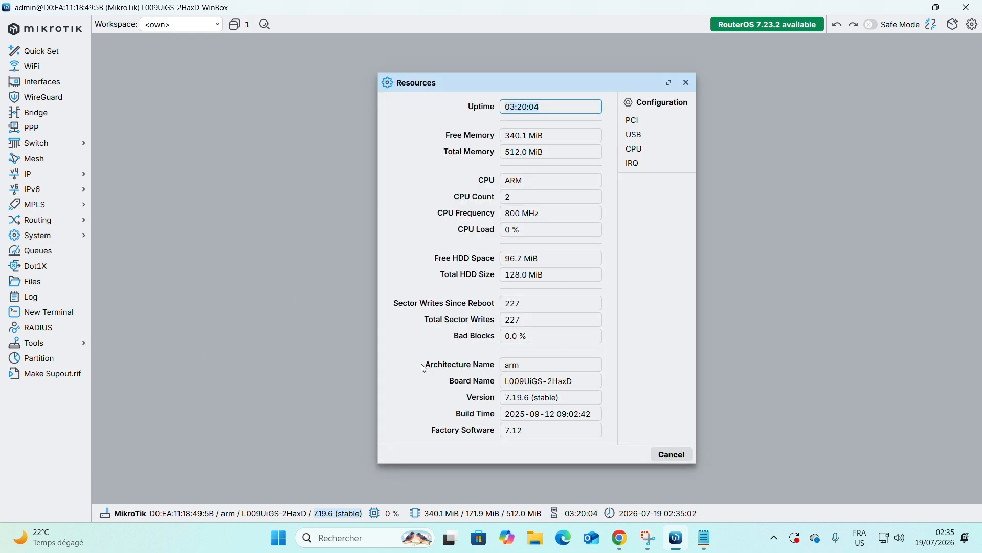
left_click(525, 364)
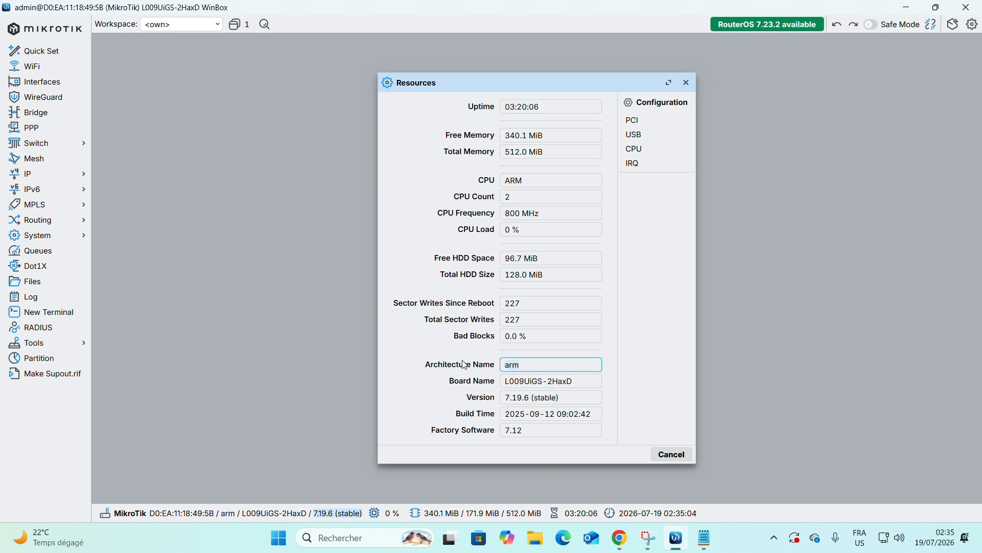
double_click(530, 398)
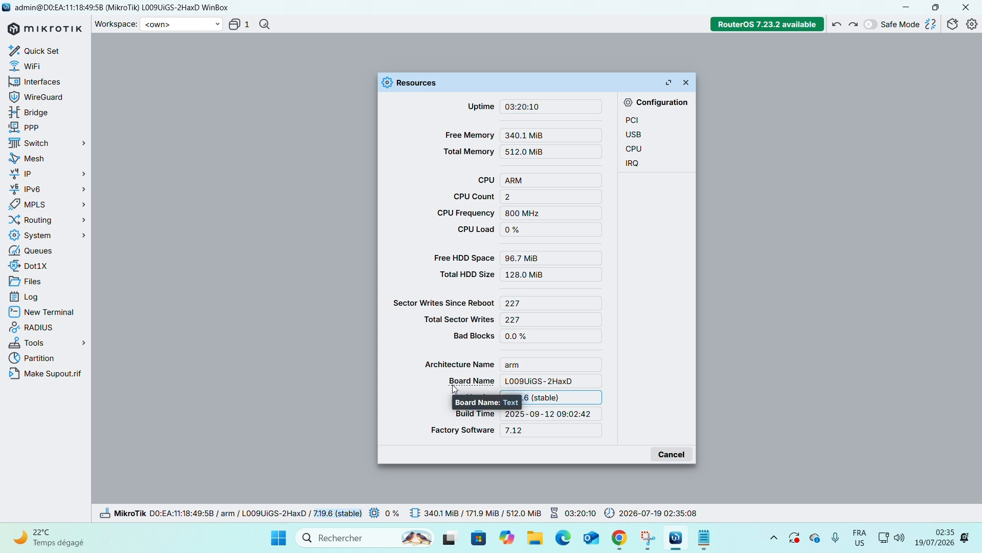
left_click(687, 83)
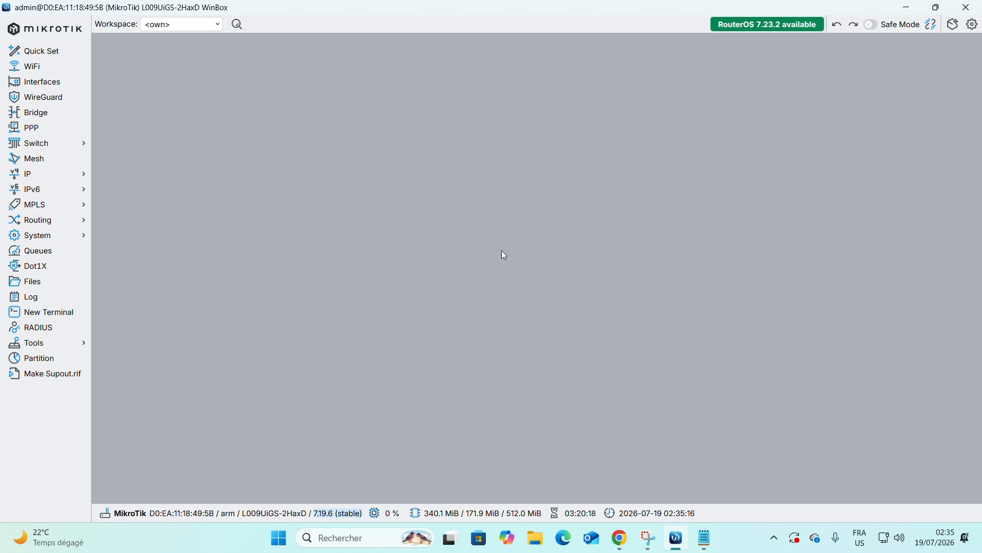
left_click(620, 537)
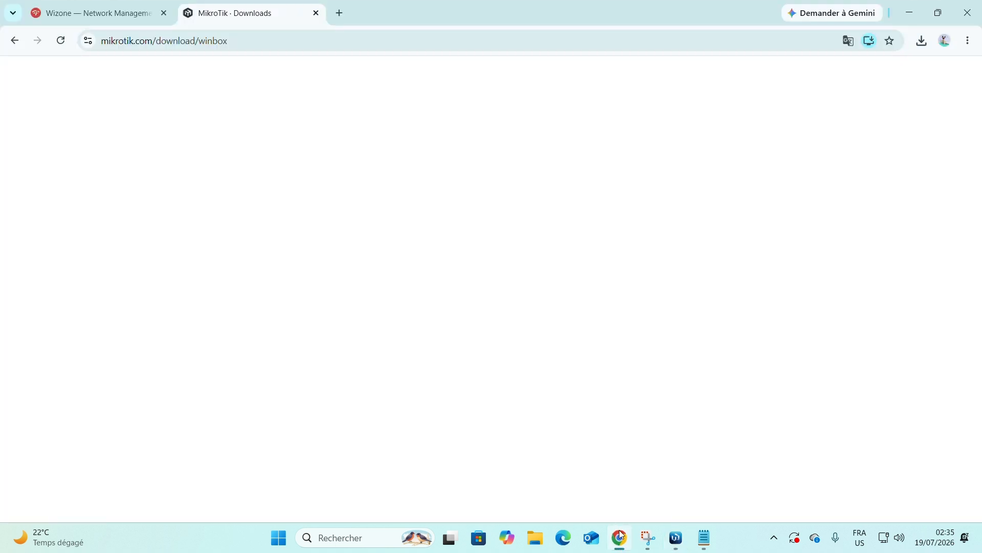
key("alt+Tab")
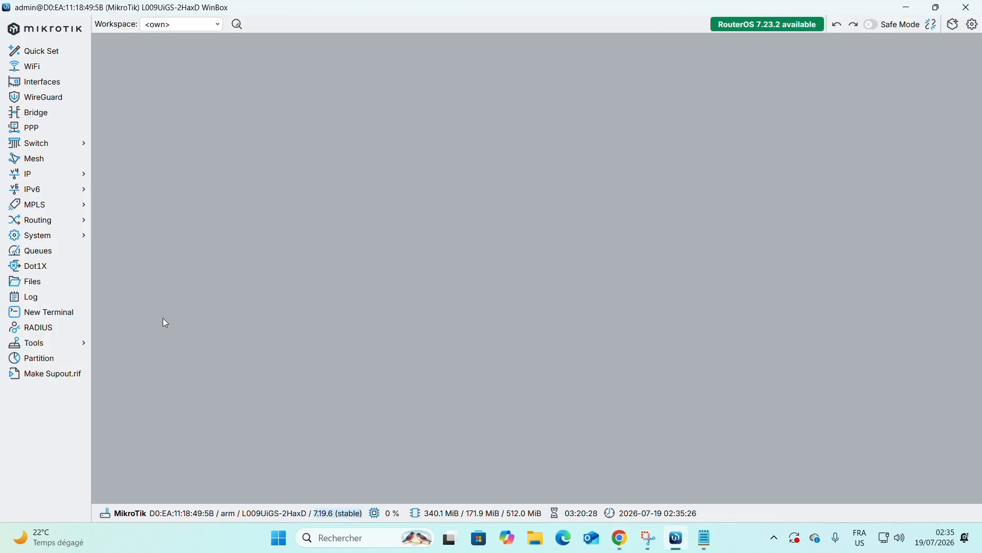
Reset the router's configuration with Keep users enabled and confirm the reboot.
left_click(59, 237)
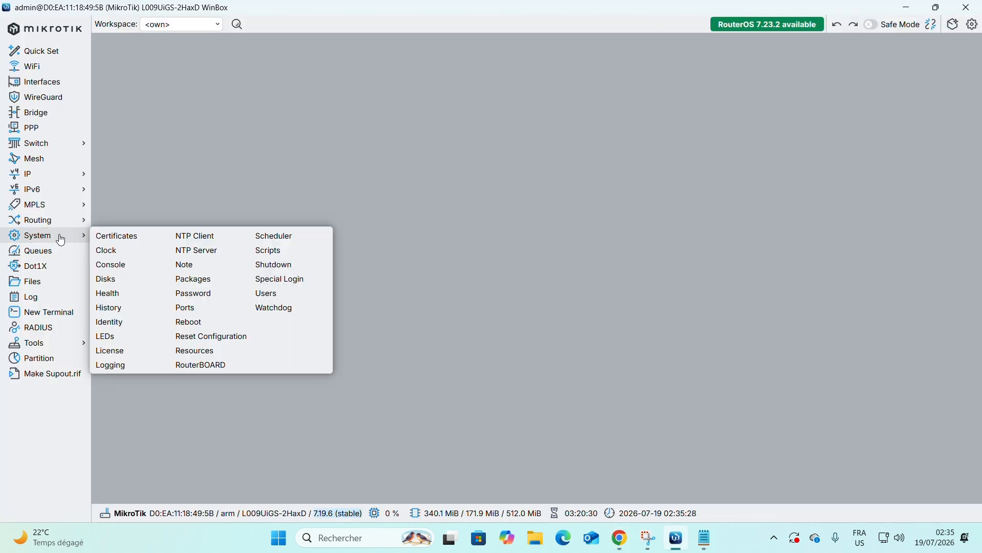
left_click(220, 338)
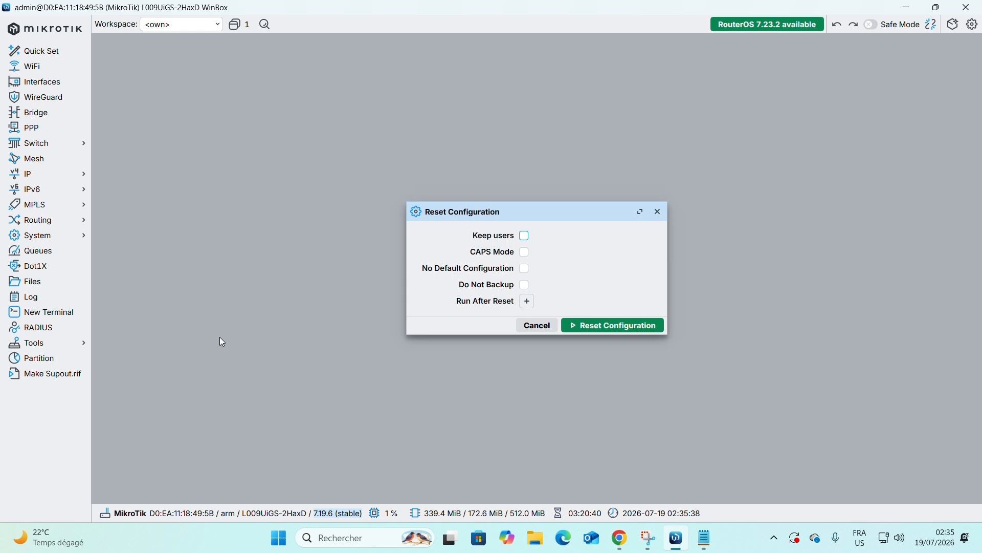
left_click(525, 236)
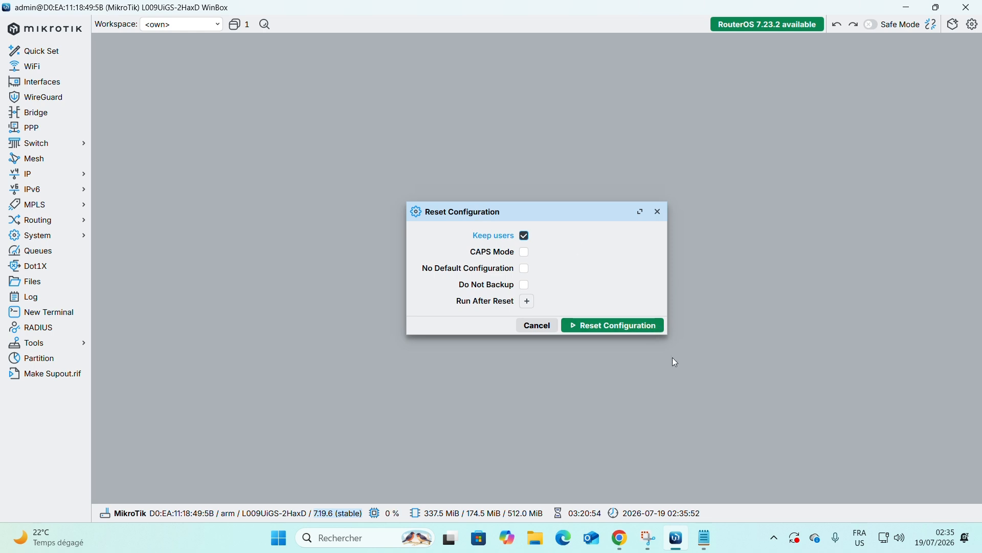
left_click(598, 323)
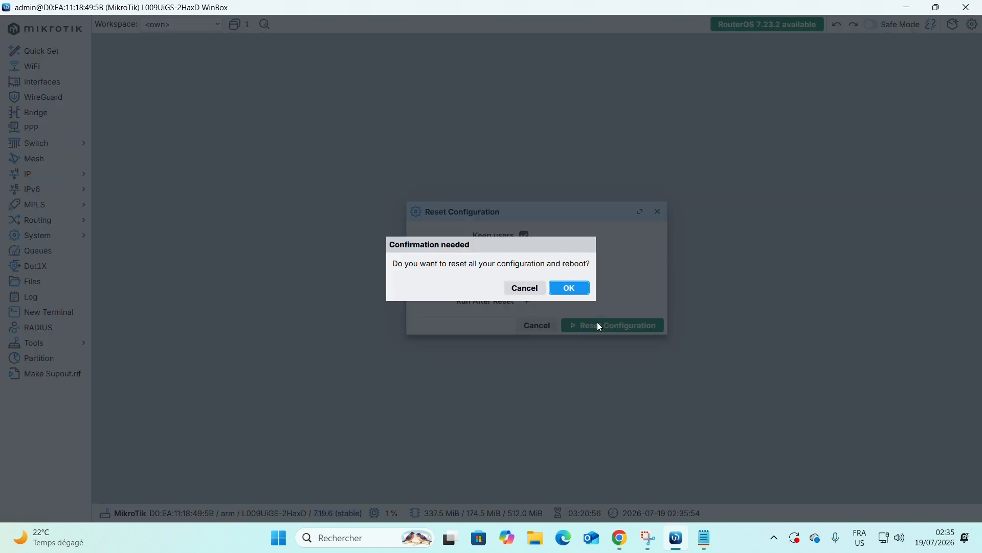
left_click(573, 291)
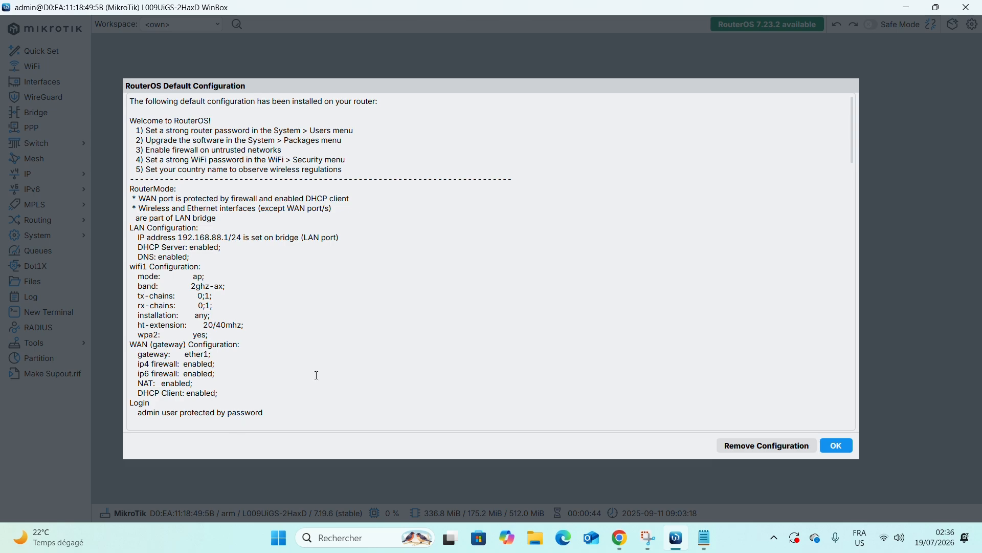
Review the RouterOS default configuration script from start to end and accept it.
scroll(344, 356, "down", 20)
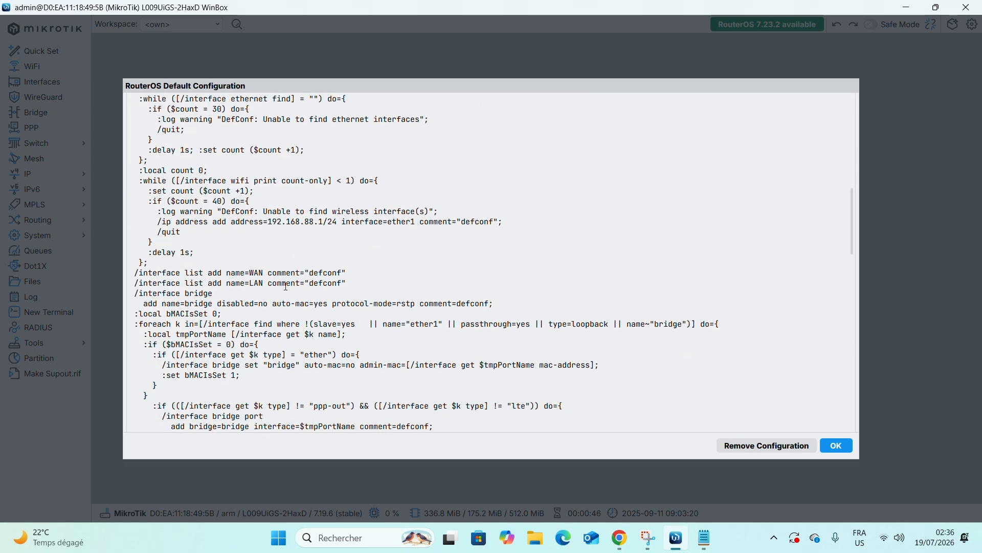
scroll(293, 273, "down", 16)
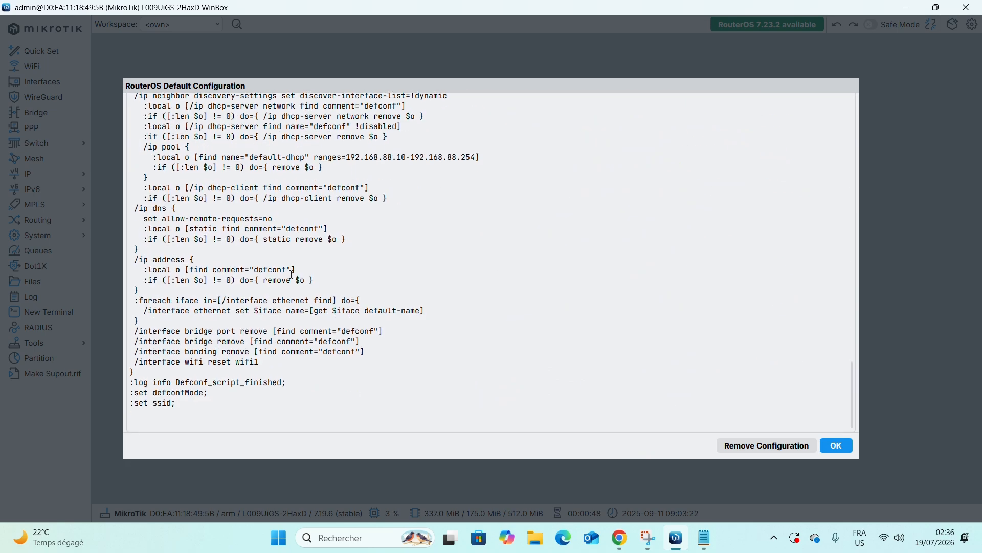
scroll(287, 272, "up", 15)
scroll(287, 273, "up", 20)
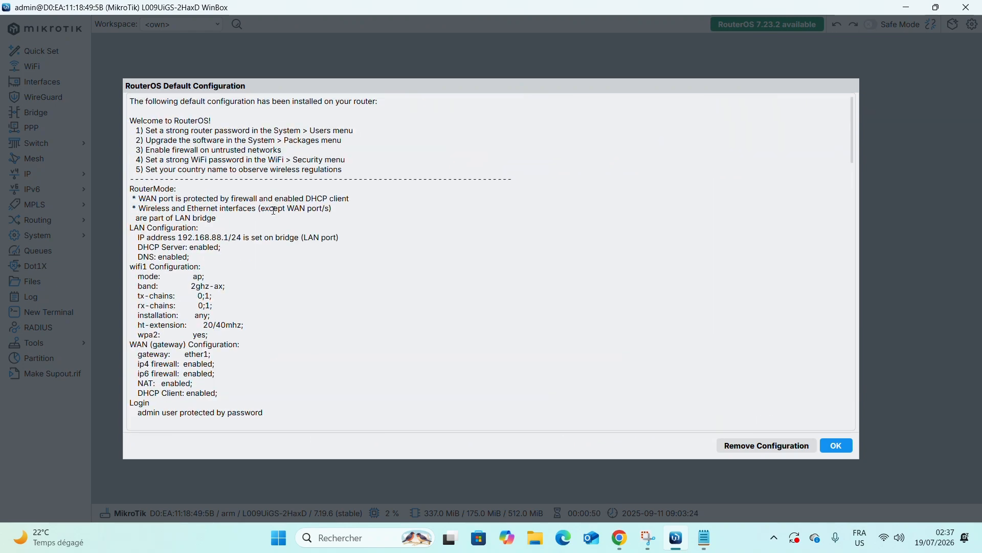
left_click(841, 446)
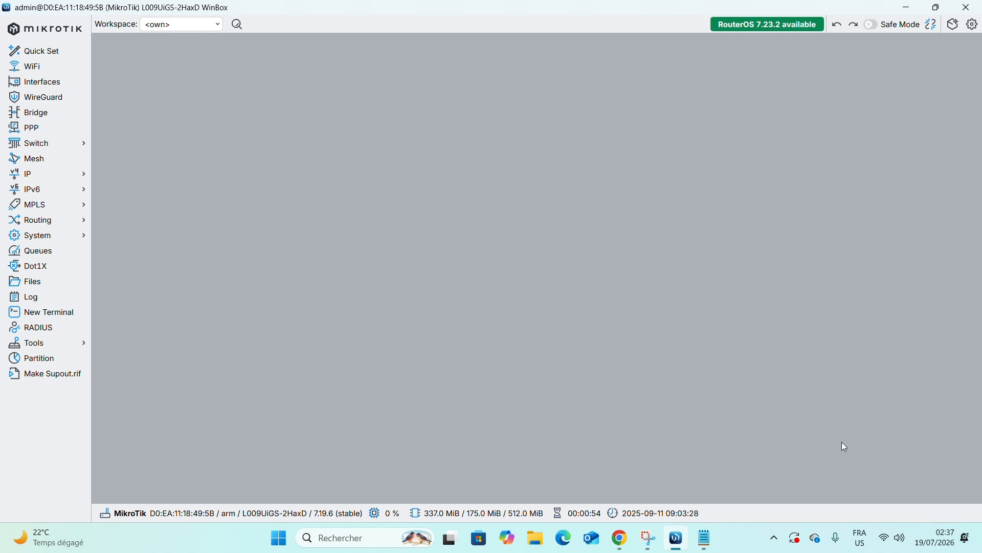
Open a terminal, decline viewing the software license, and clear the terminal output.
left_click(54, 318)
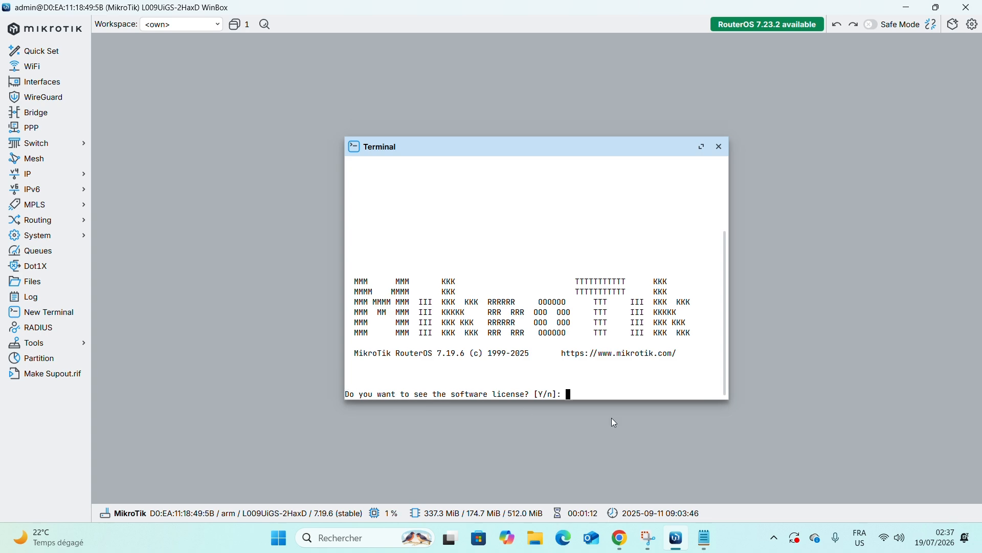
type("n")
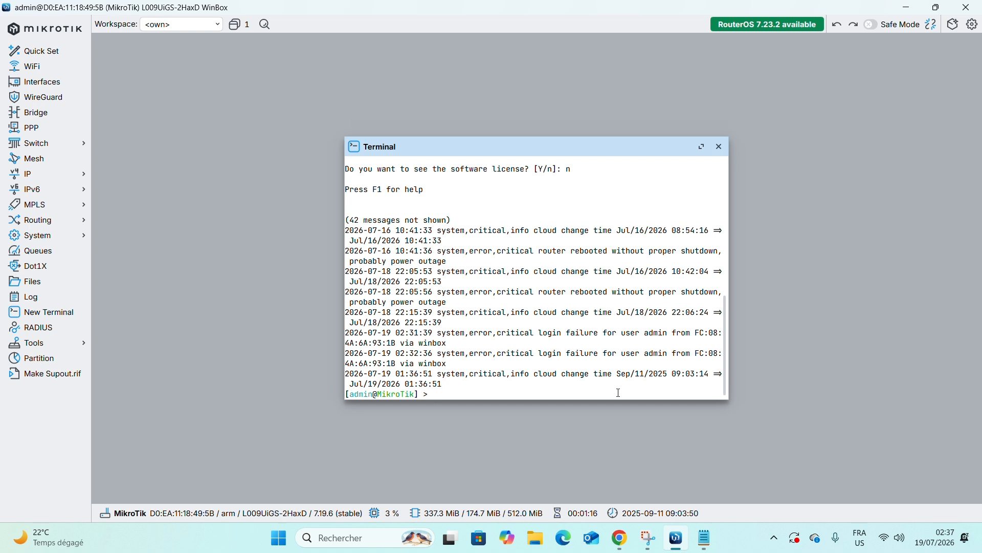
key("ctrl+l")
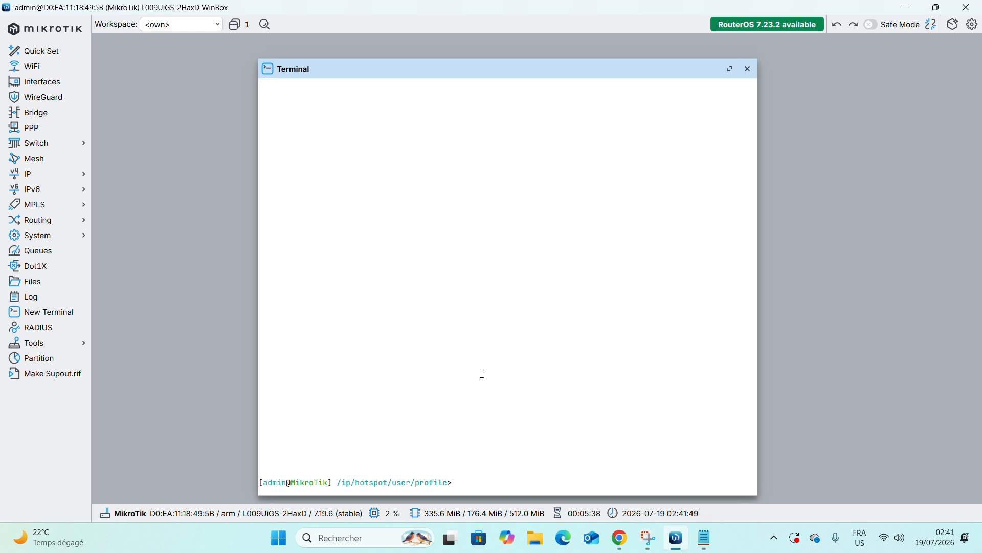
Replace the current terminal with a new session at the root prompt and clear its output.
left_click(747, 69)
left_click(42, 312)
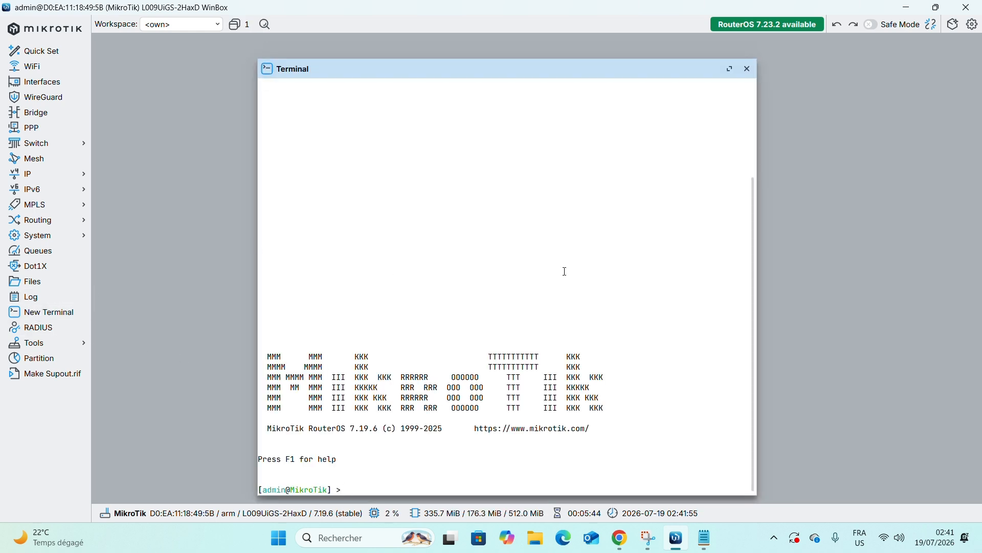
key("ctrl+l")
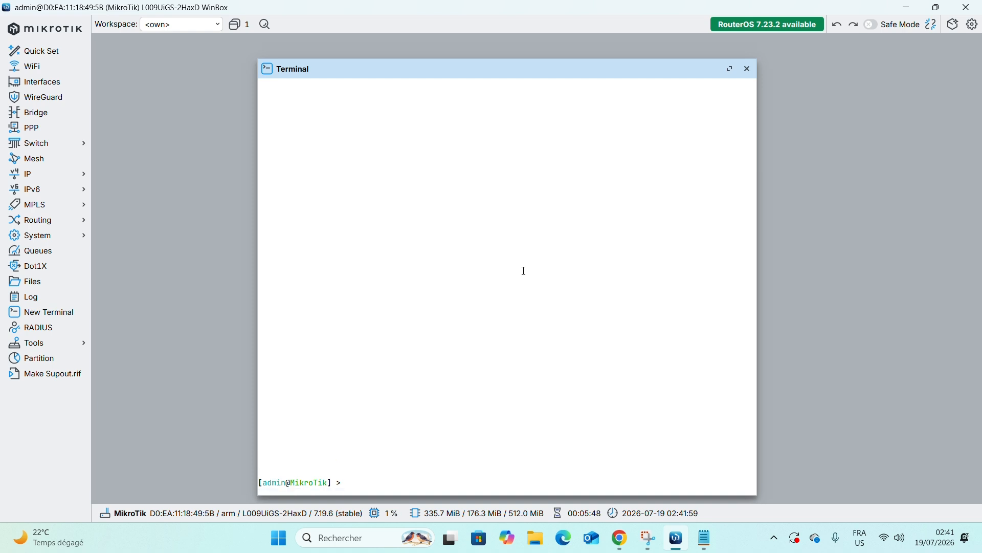
List the router's device-mode settings by running /system/device-mode/print in the terminal.
type("/sys")
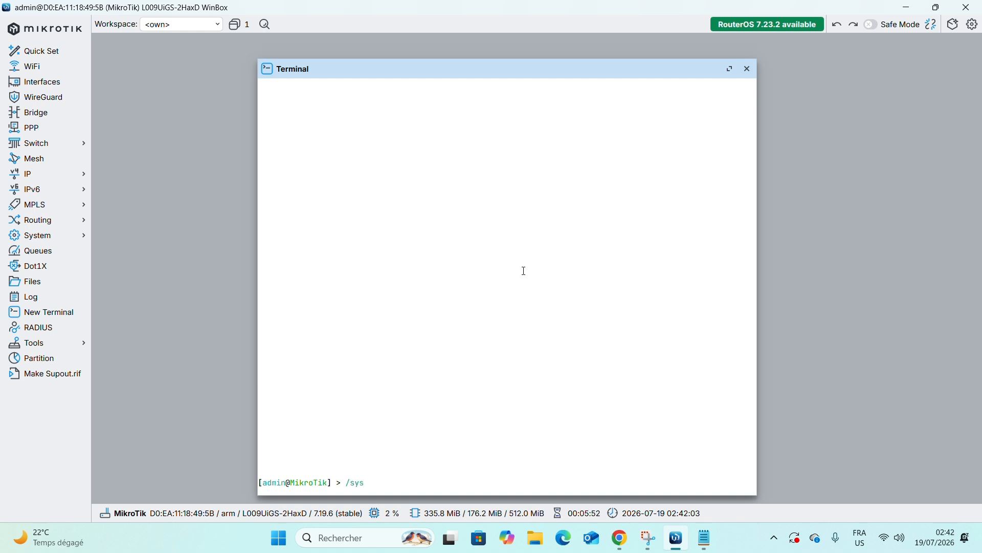
type("tem/de")
key("Tab")
key("Tab")
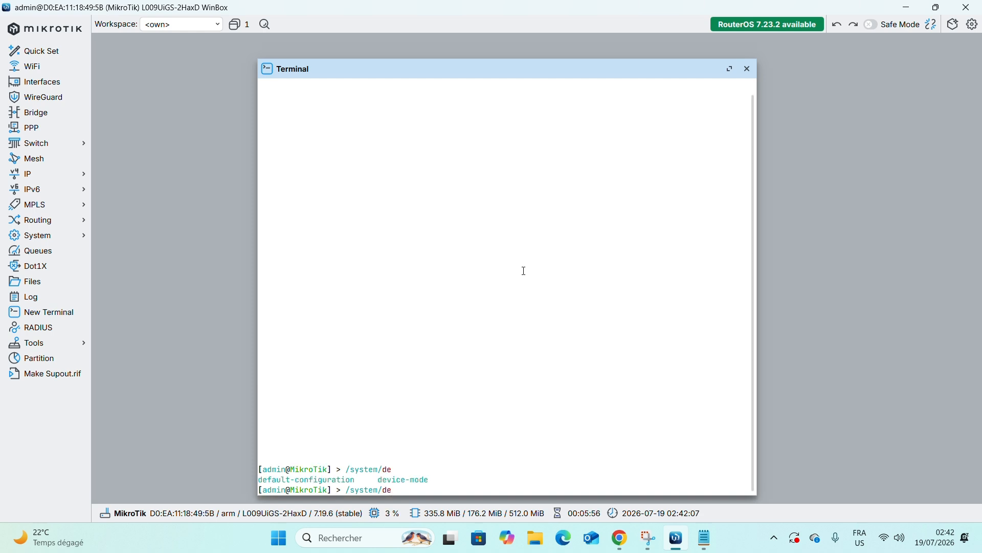
type("vice-mode/")
type("print")
key("Return")
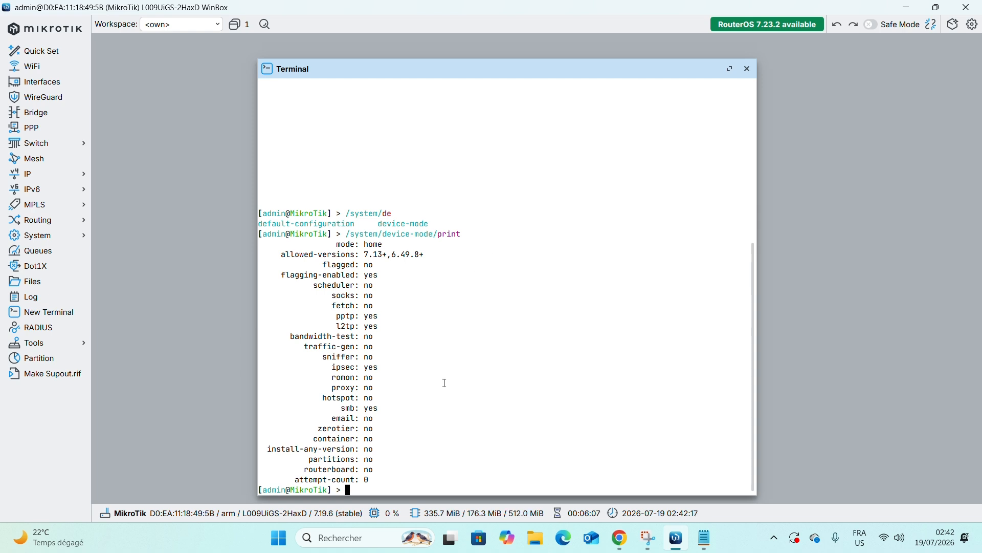
Examine the printed device-mode feature list and highlight its hotspot entry.
left_click_drag(370, 479, 320, 276)
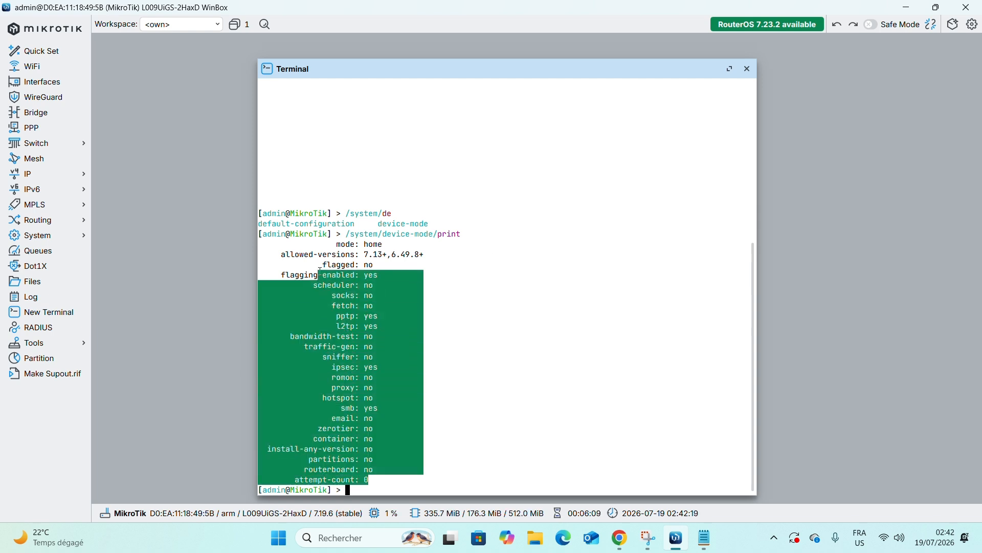
left_click(450, 282)
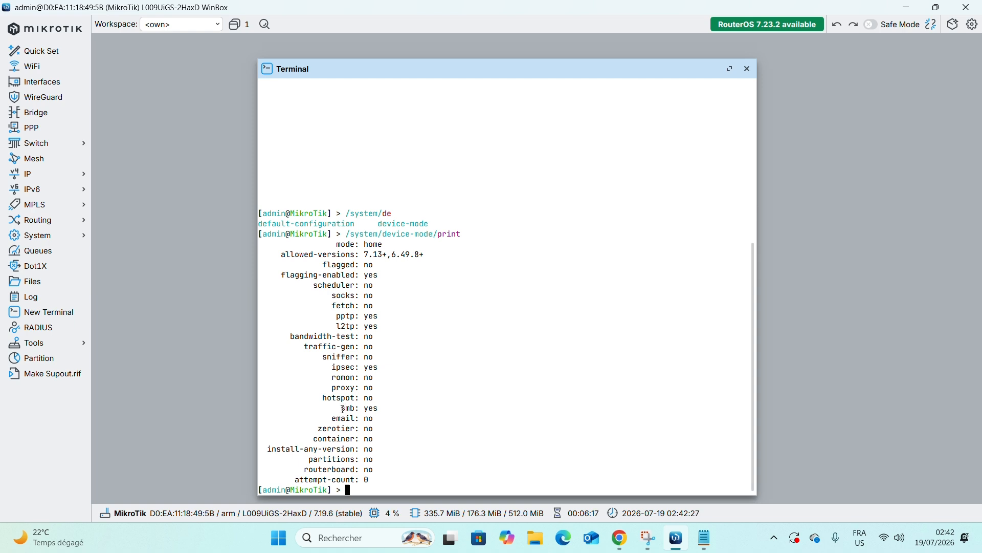
left_click_drag(317, 398, 387, 398)
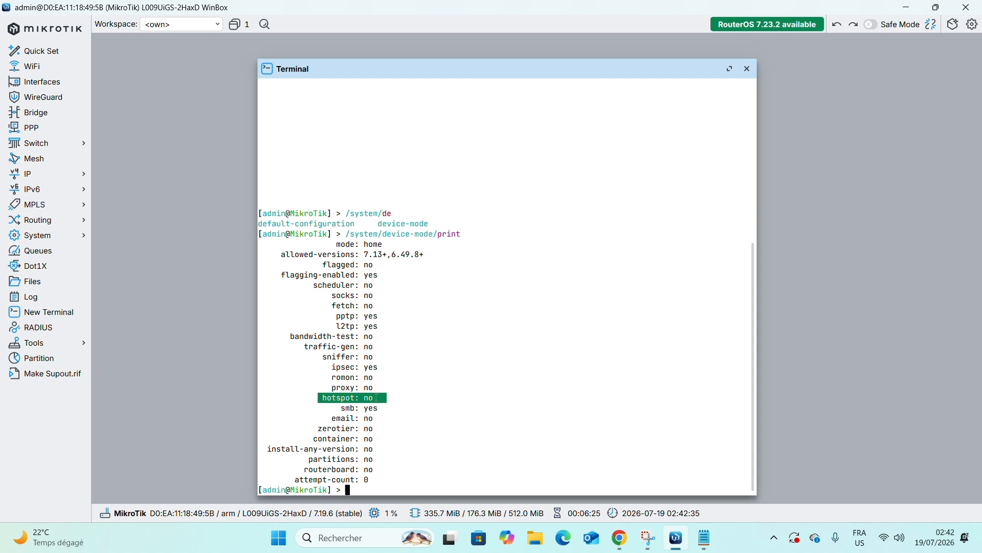
left_click_drag(313, 398, 418, 397)
left_click_drag(314, 398, 384, 397)
left_click(342, 399)
left_click_drag(312, 398, 391, 399)
Enable the hotspot feature in device mode by running /system/device-mode/update hotspot=yes.
type("/system/")
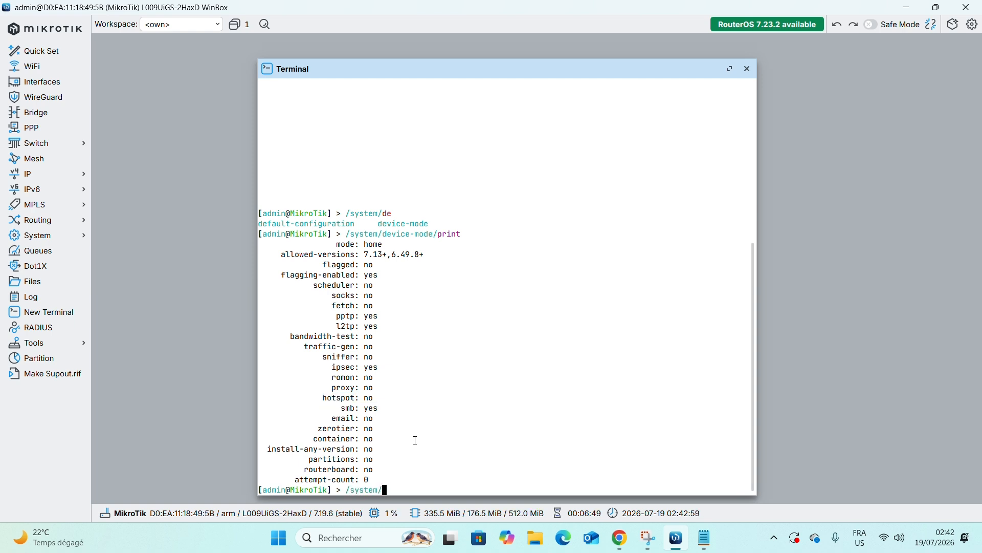
type("device")
key("Tab")
type("update hotspot=")
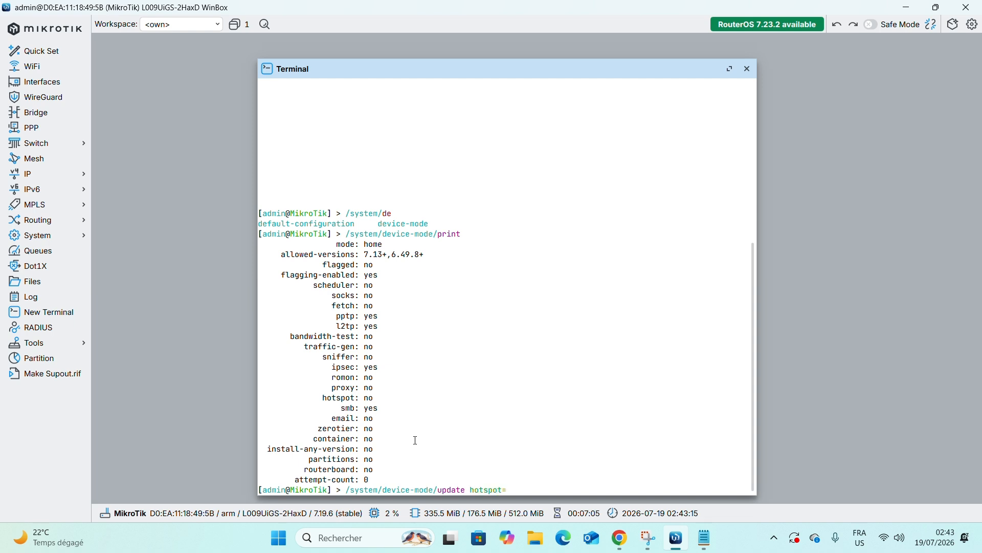
type("yes")
key("Return")
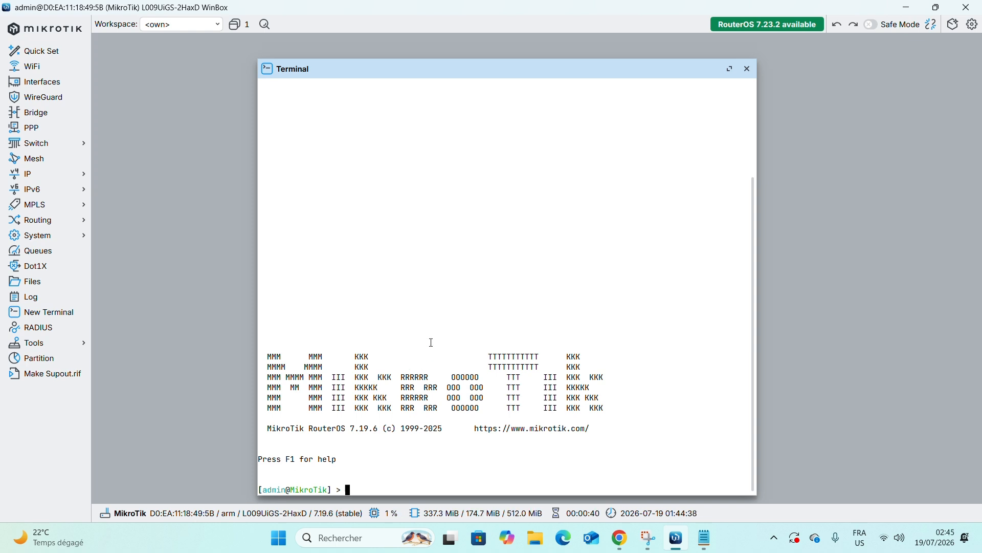
Clear the terminal output and rerun /system/device-mode/print from the command history.
key("ctrl+l")
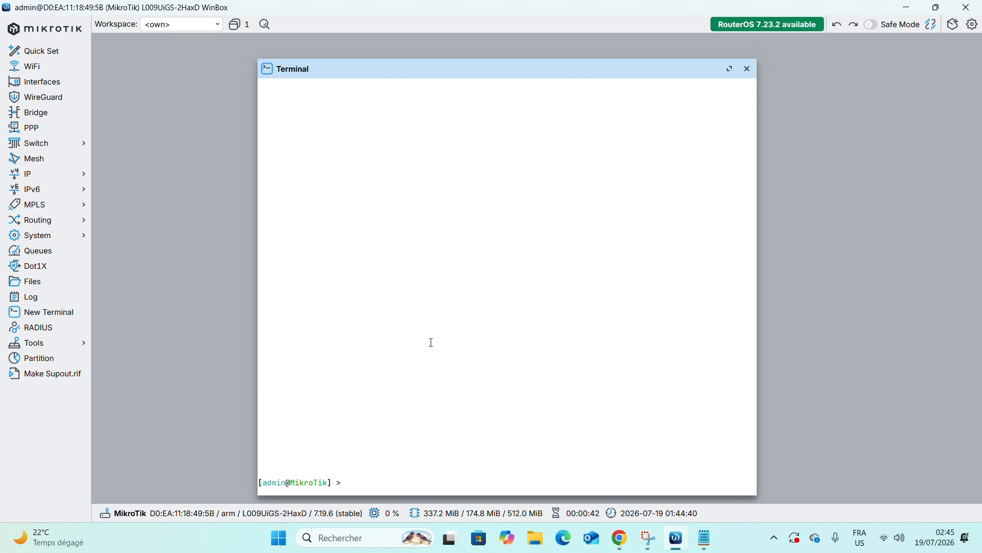
key("Up")
key("Down")
key("Up")
key("Down")
key("Up")
key("Down")
key("Up")
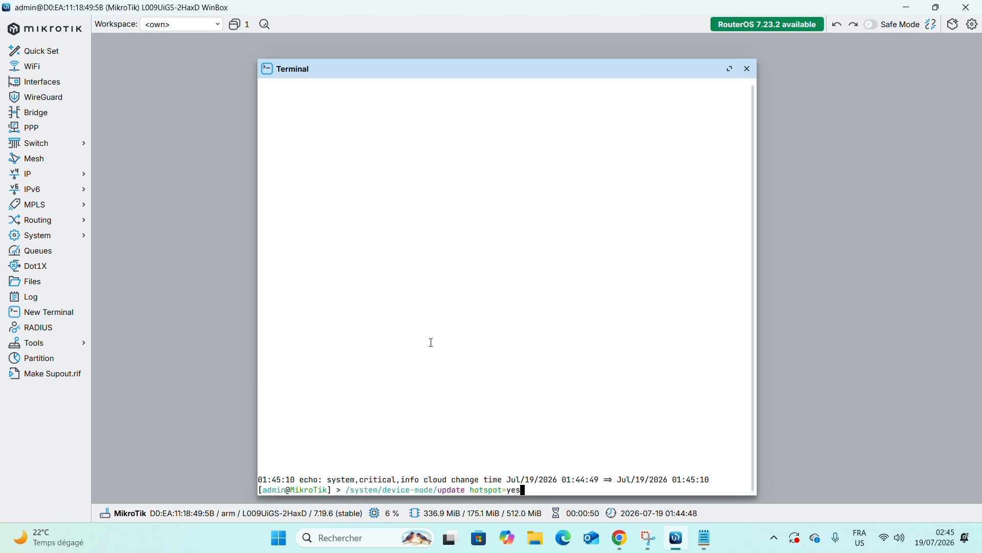
key("Down")
key("Up")
key("Up")
key("Return")
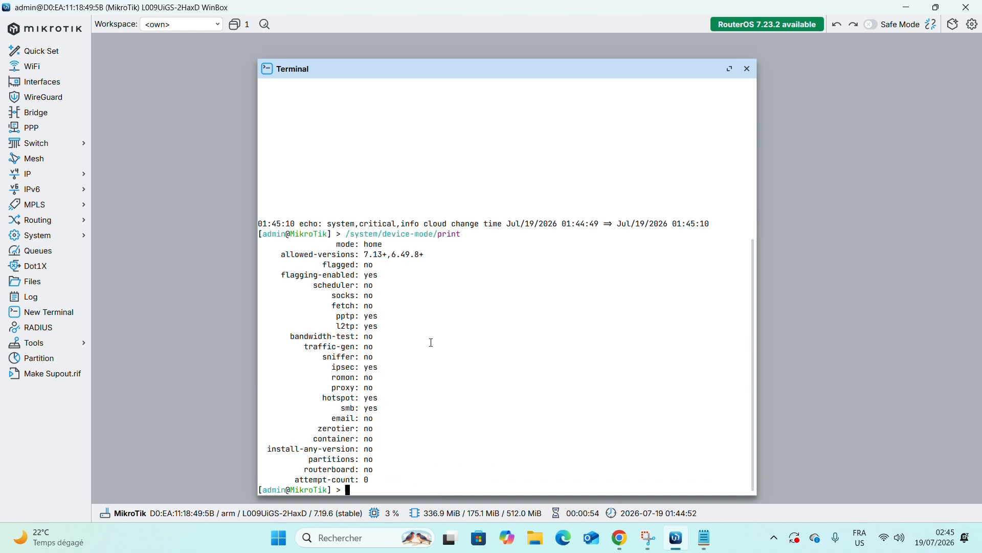
Check the hotspot entry in the reprinted device-mode list by highlighting its line.
left_click_drag(341, 234, 465, 228)
left_click(412, 317)
left_click_drag(312, 397, 391, 398)
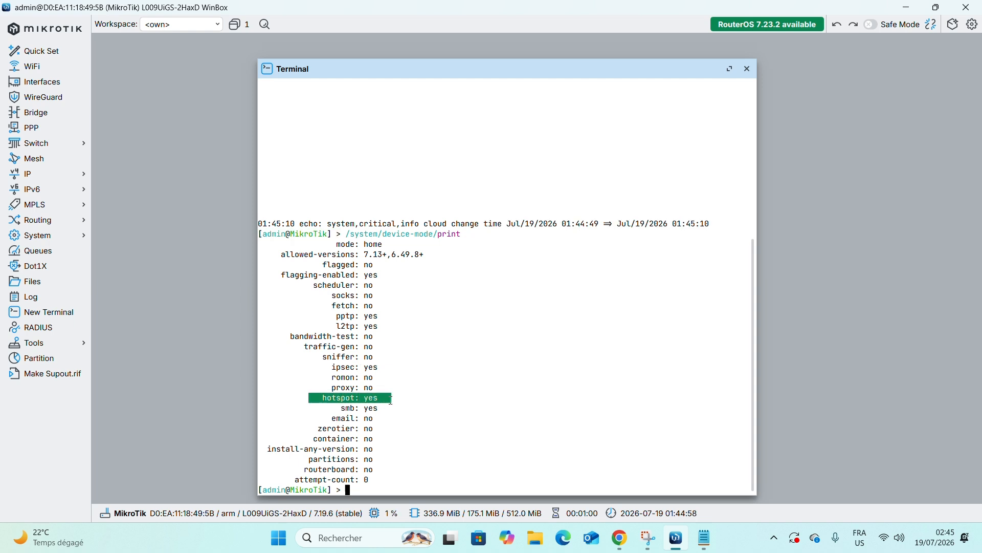